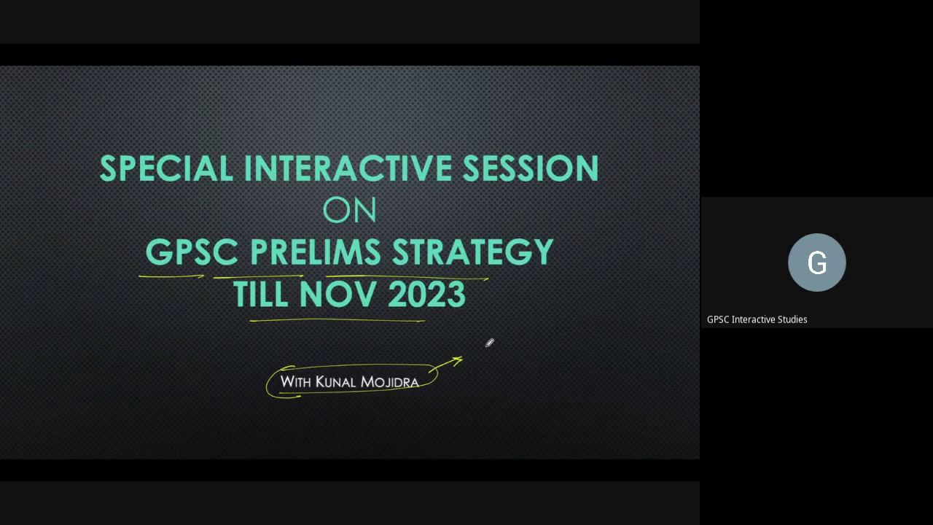
Annotate the slide with '300+' beside the arrow and underline it.
{"action": "mouse_move", "coordinate": [481, 332]}
{"action": "left_mouse_down"}
{"action": "mouse_move", "coordinate": [482, 350]}
{"action": "mouse_move", "coordinate": [508, 334]}
{"action": "left_mouse_up"}
{"action": "left_click_drag", "start_coordinate": [523, 334], "coordinate": [522, 334]}
{"action": "left_click_drag", "start_coordinate": [540, 329], "coordinate": [548, 334]}
{"action": "mouse_move", "coordinate": [481, 361]}
{"action": "left_mouse_down"}
{"action": "mouse_move", "coordinate": [563, 355]}
{"action": "mouse_move", "coordinate": [505, 366]}
{"action": "mouse_move", "coordinate": [539, 385]}
{"action": "left_mouse_up"}
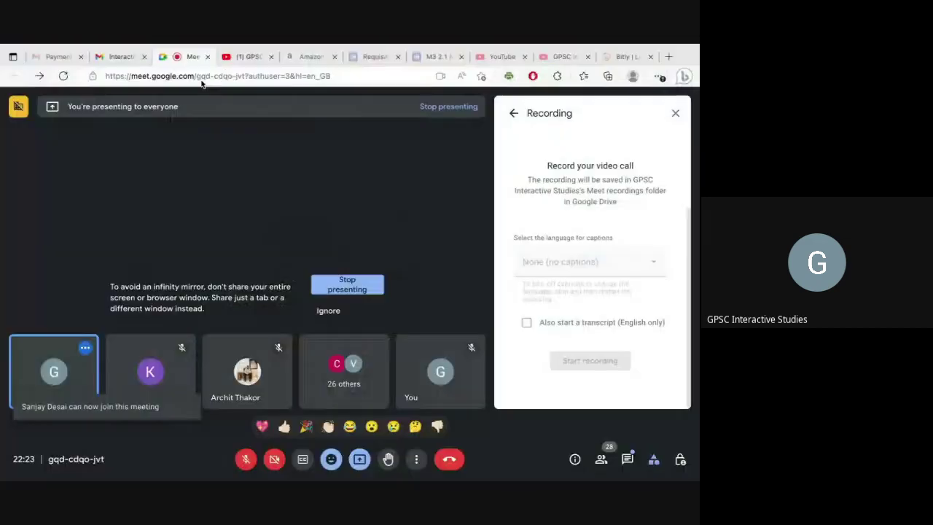
Show the GPSC Interactive Studies channel's playlists, then return to the whiteboard space.
{"action": "left_click", "coordinate": [540, 58]}
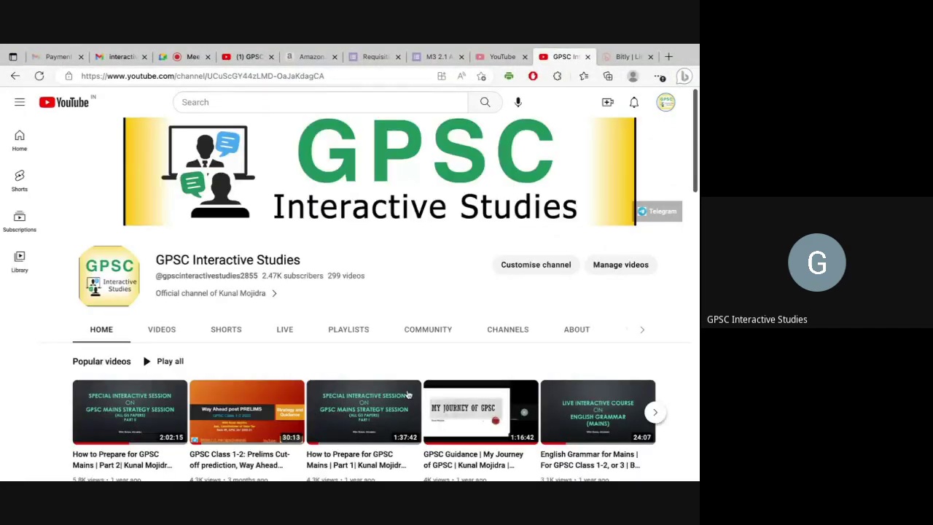
{"action": "left_click", "coordinate": [350, 333]}
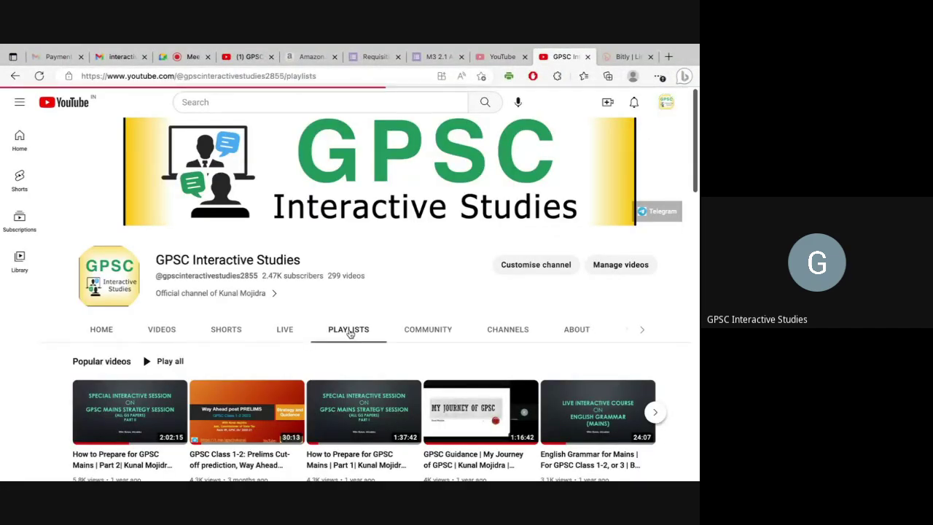
{"action": "scroll", "coordinate": [350, 333], "scroll_direction": "down", "scroll_amount": 1}
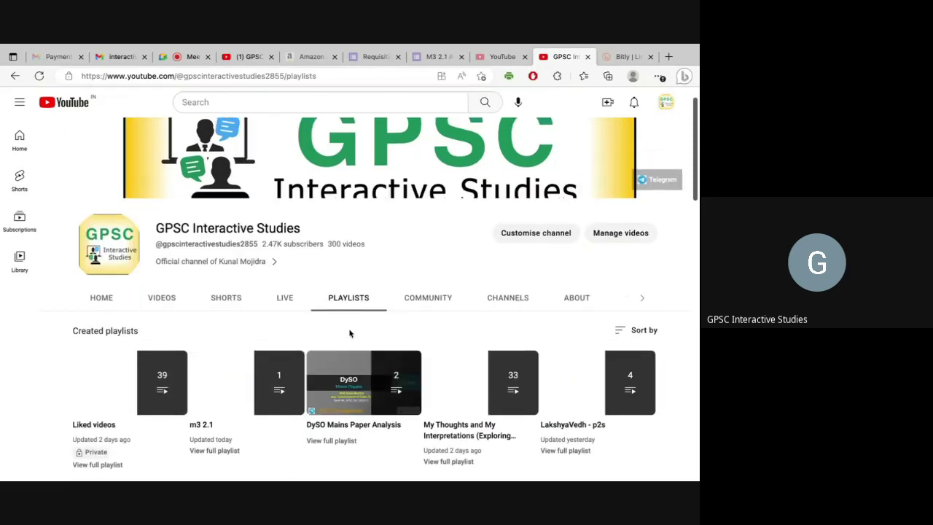
{"action": "scroll", "coordinate": [350, 333], "scroll_direction": "down", "scroll_amount": 2}
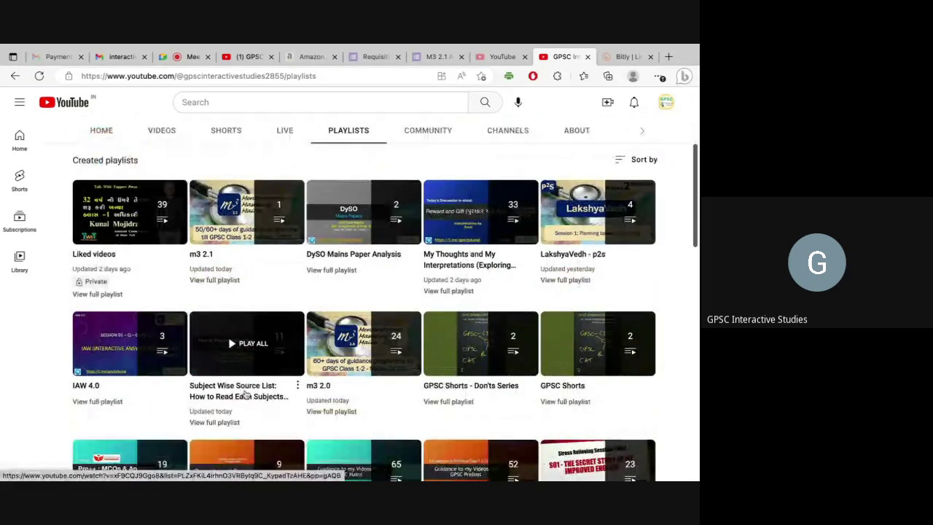
{"action": "key", "text": "ctrl+Up"}
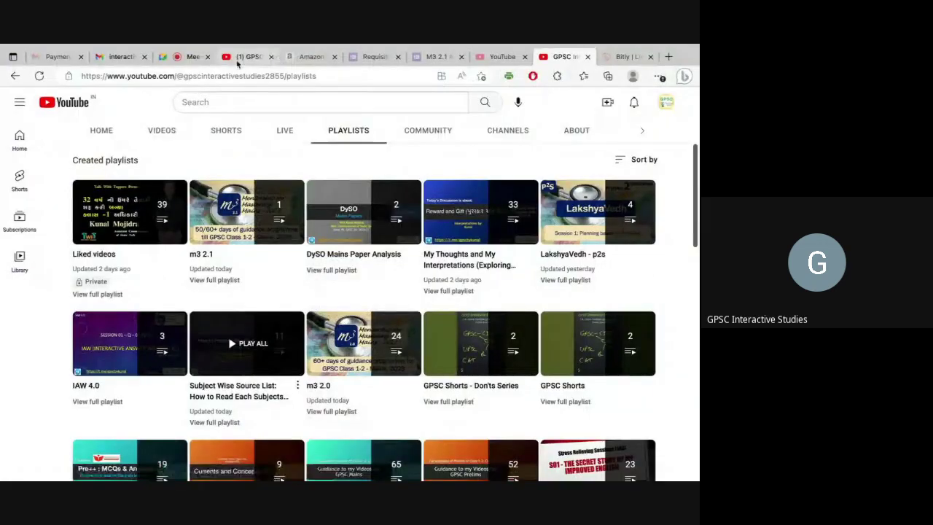
Switch to the '(1) GPSC' tab showing the channel's uploaded videos.
{"action": "left_click", "coordinate": [245, 57]}
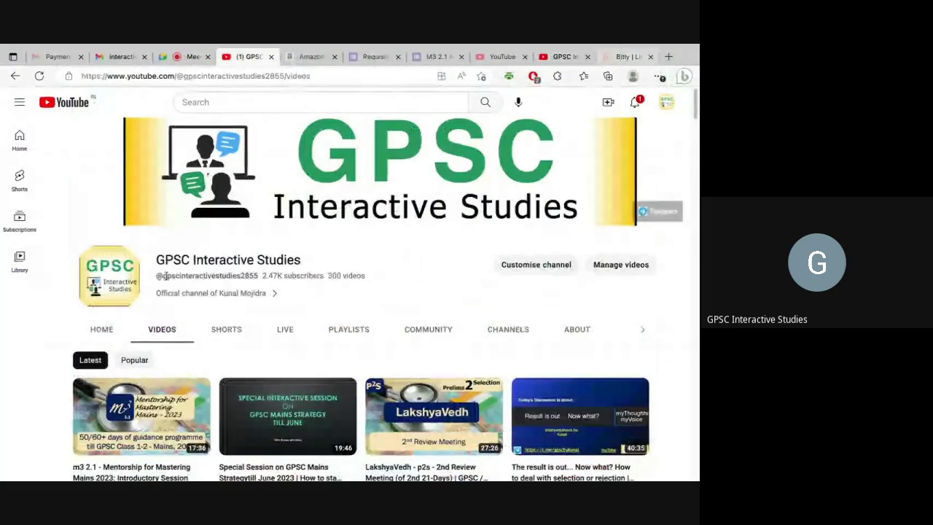
{"action": "scroll", "coordinate": [183, 302], "scroll_direction": "down", "scroll_amount": 3}
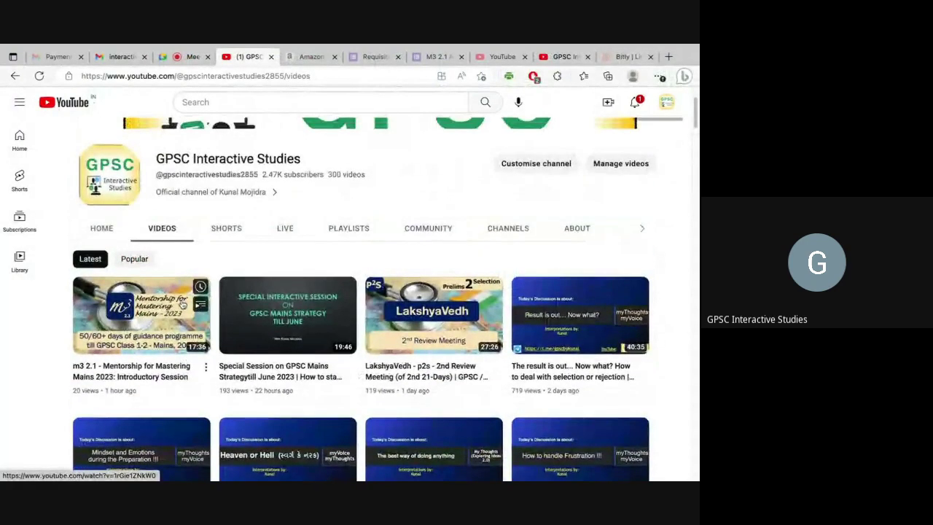
{"action": "scroll", "coordinate": [182, 302], "scroll_direction": "down", "scroll_amount": 3}
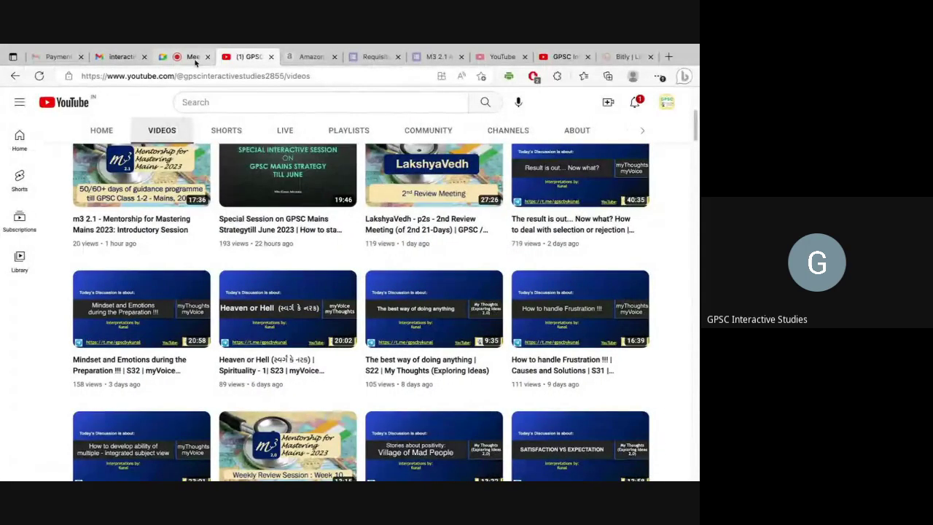
Return to the Google Meet tab to stop the recording.
{"action": "left_click", "coordinate": [185, 56]}
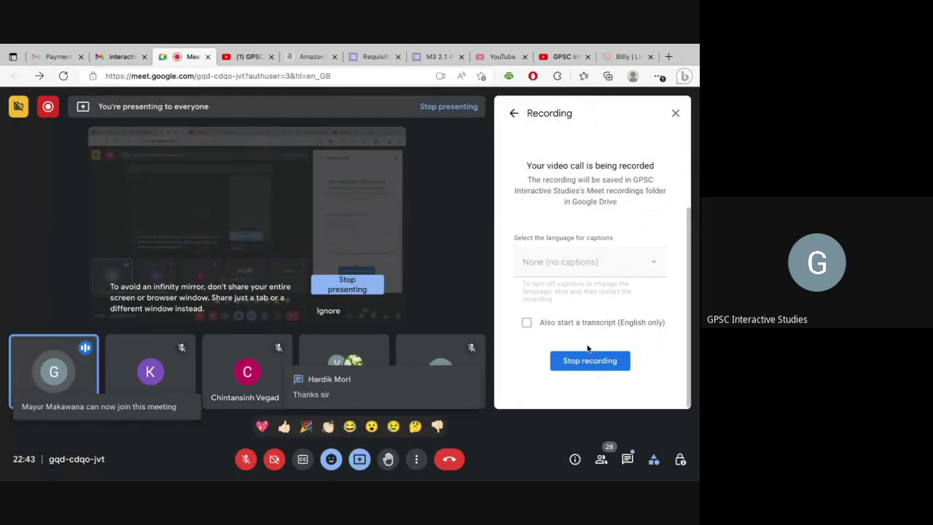